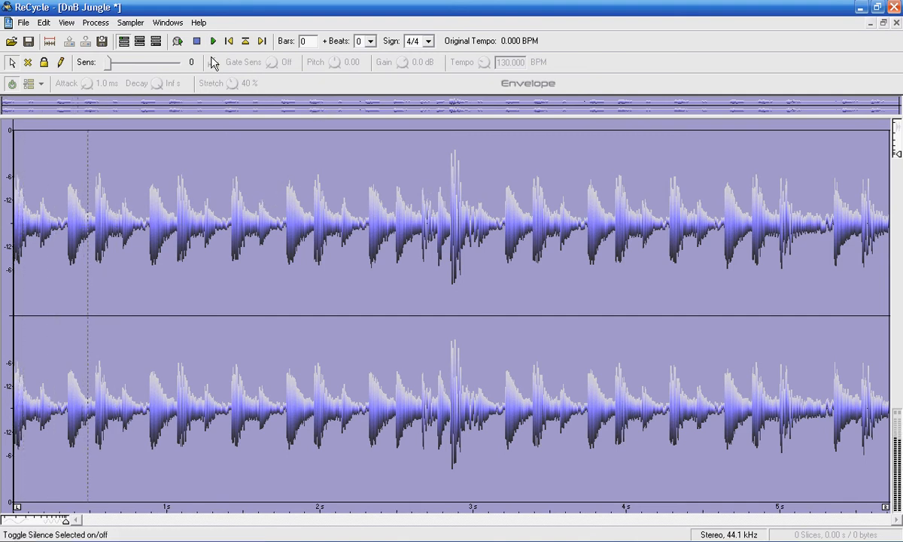
Set the loop length to 4 bars for an original tempo of 167.985 BPM, then play it.
left_click(196, 41)
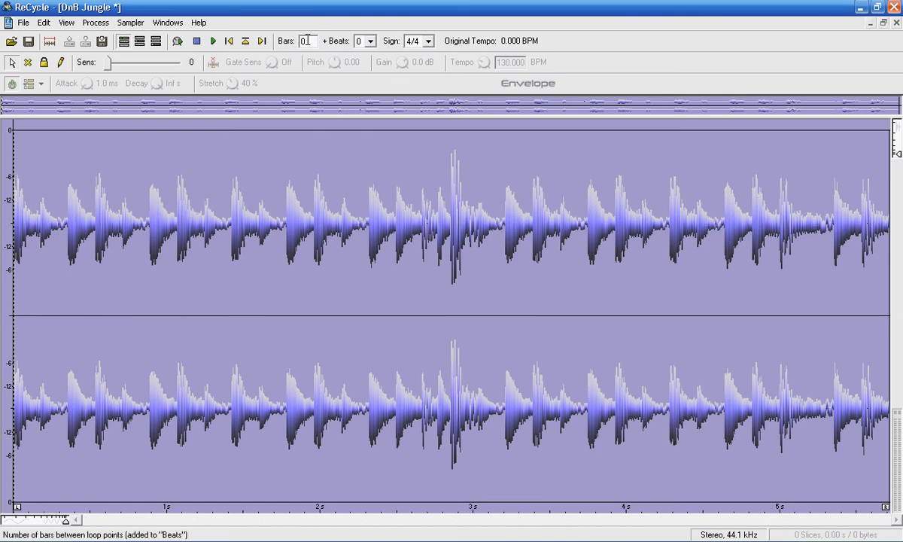
left_click(214, 42)
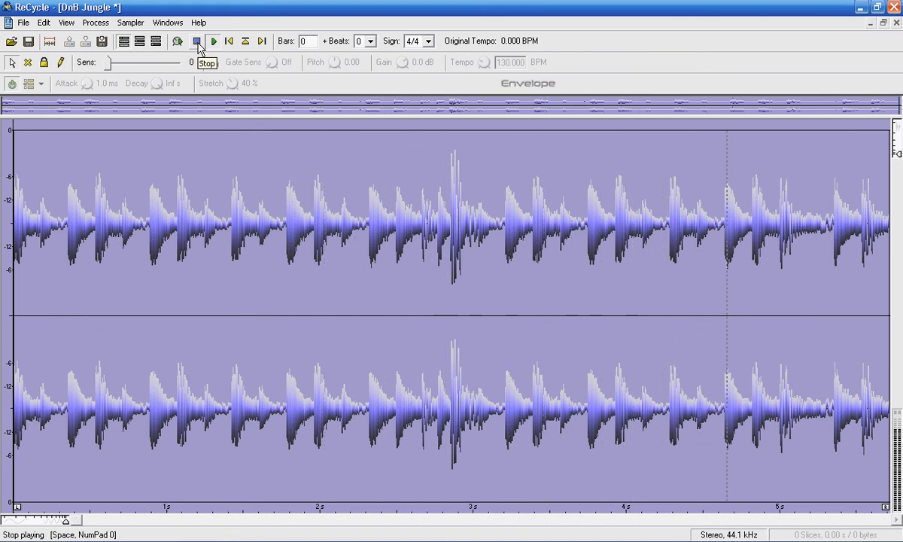
left_click(199, 43)
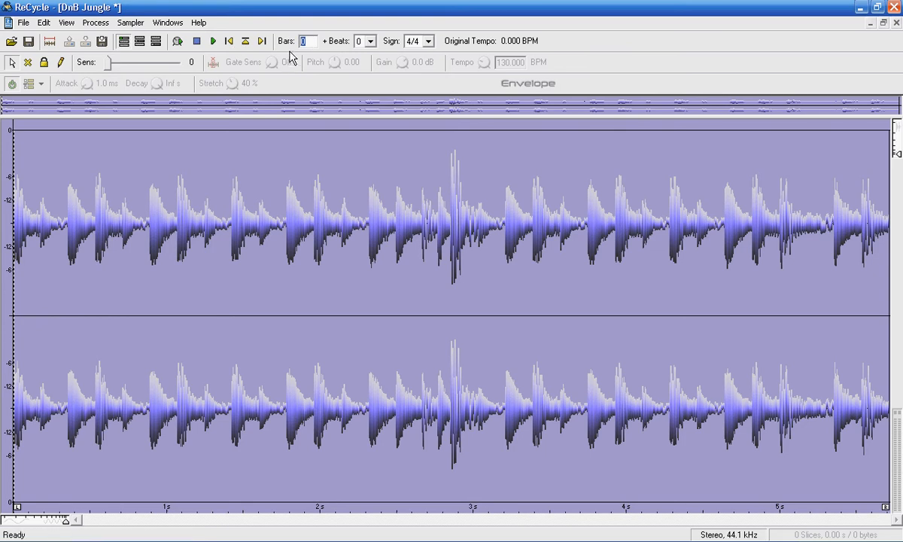
key("Return")
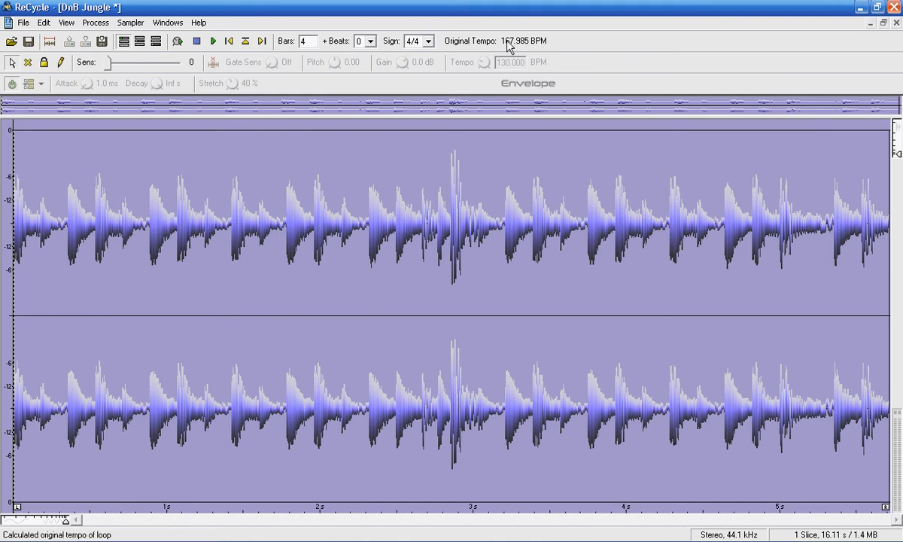
left_click(214, 42)
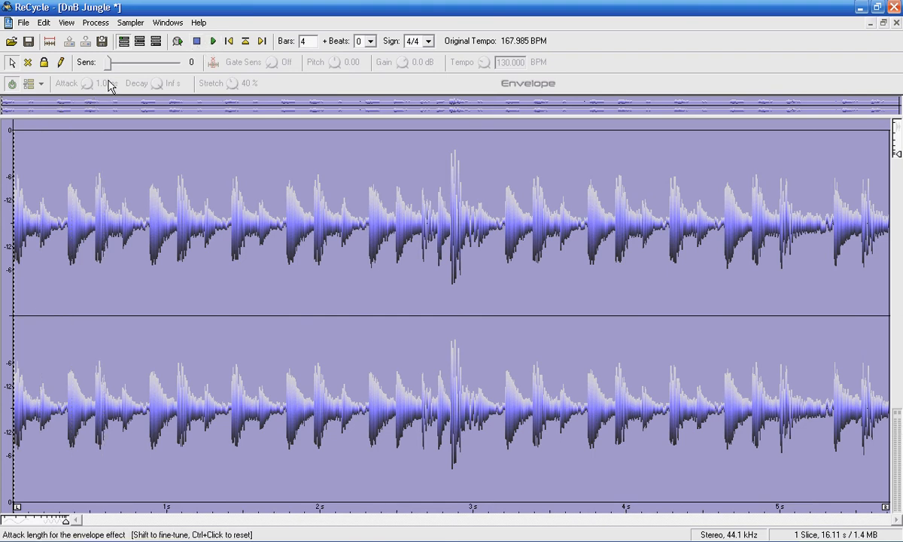
Enable preview playback, then set envelope Stretch to 0 % and Attack to 0 ms.
left_click(178, 43)
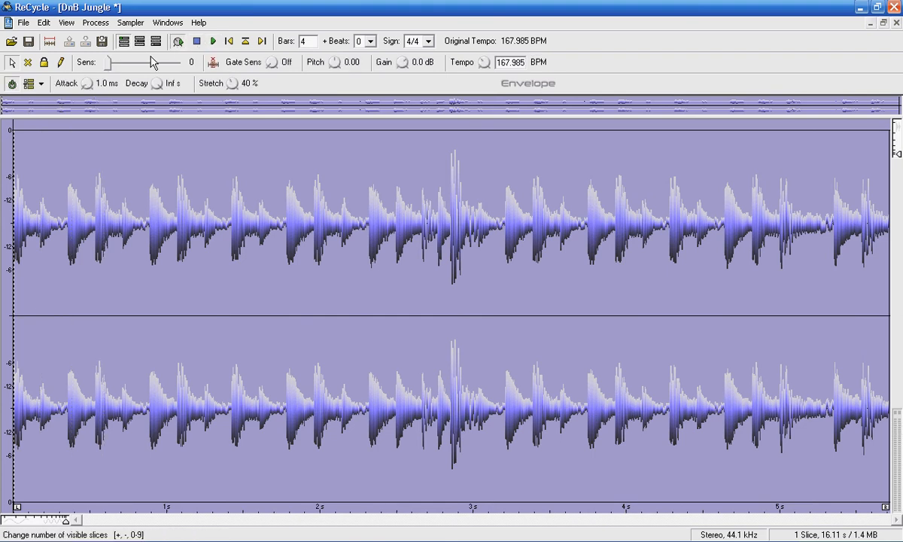
mouse_move(107, 68)
left_mouse_down()
mouse_move(151, 71)
mouse_move(112, 66)
left_mouse_up()
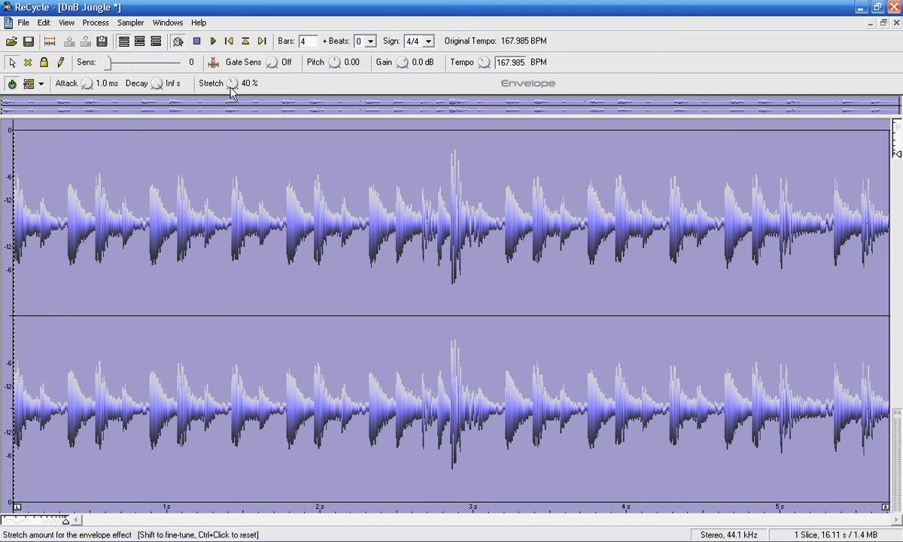
left_click_drag(231, 88, 239, 142)
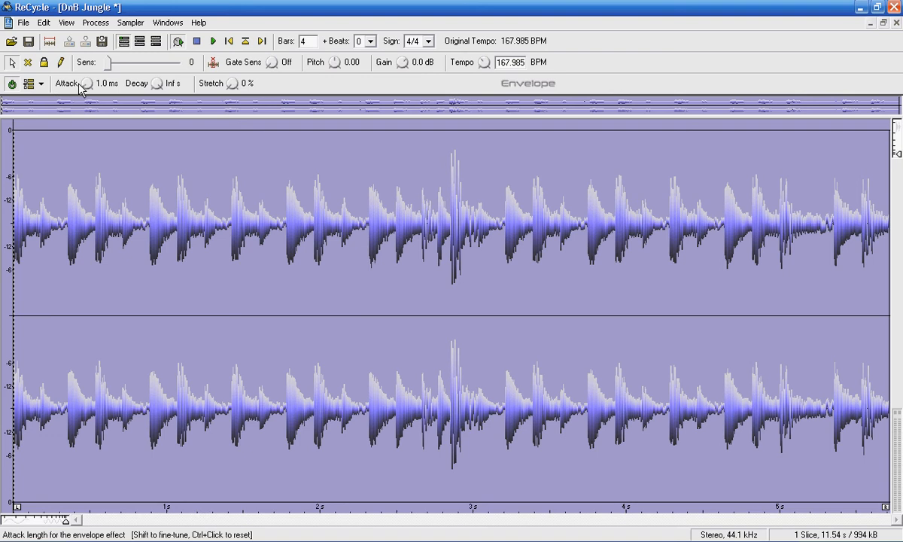
left_click_drag(88, 88, 85, 124)
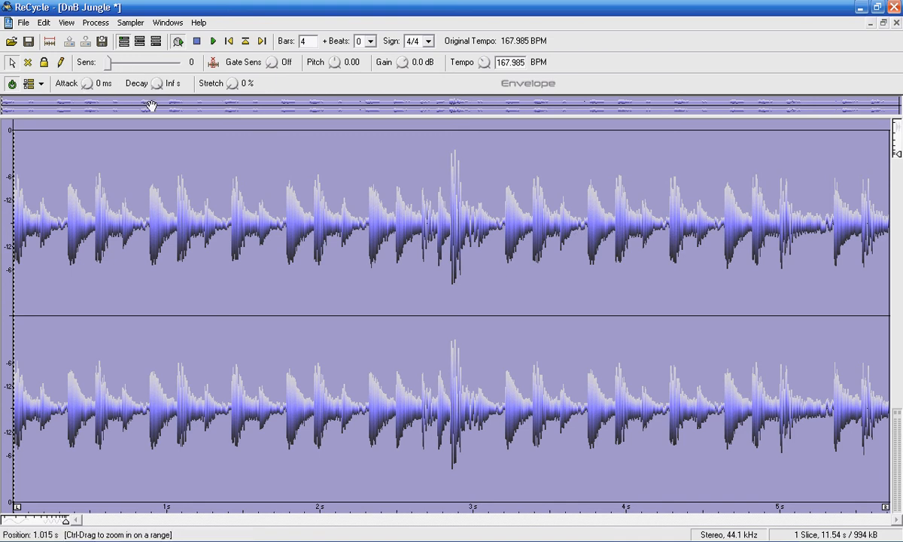
Raise Sens to 84 to slice the loop at its hits, then audition several slices.
left_click_drag(106, 64, 167, 64)
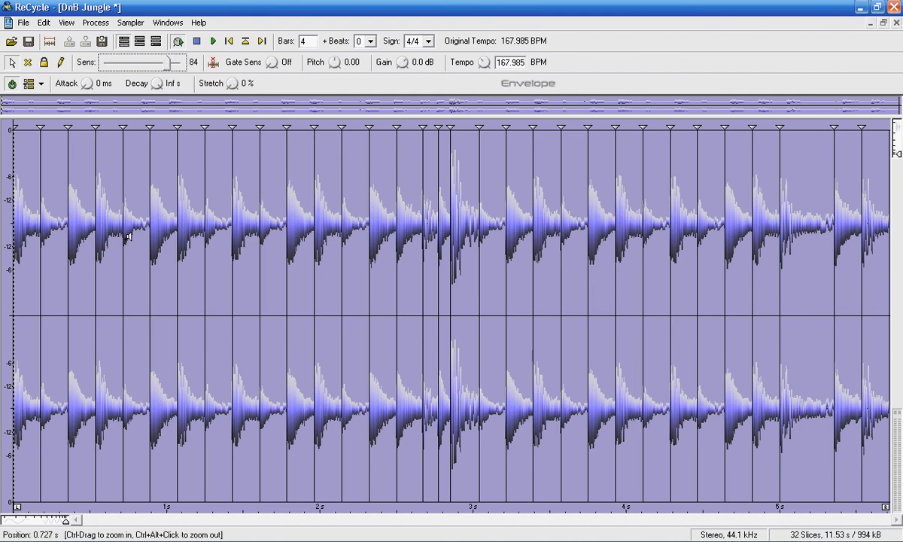
left_click(32, 226)
left_click(108, 229)
left_click(217, 226)
left_click(315, 219)
left_click(288, 214)
Move the loop end to about 1.76 s and set the length to 1 bar (134.441 BPM).
left_click_drag(885, 511, 285, 515)
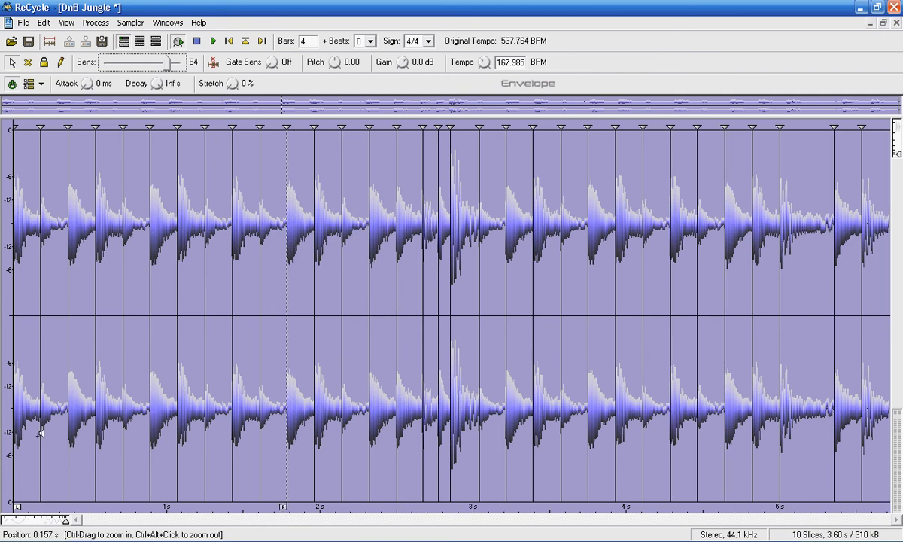
left_click_drag(309, 44, 265, 48)
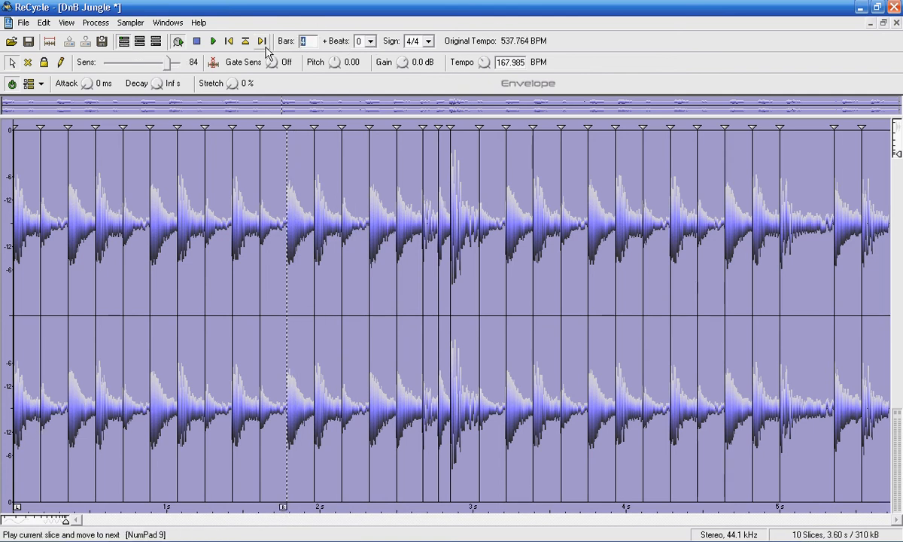
type("1")
key("Return")
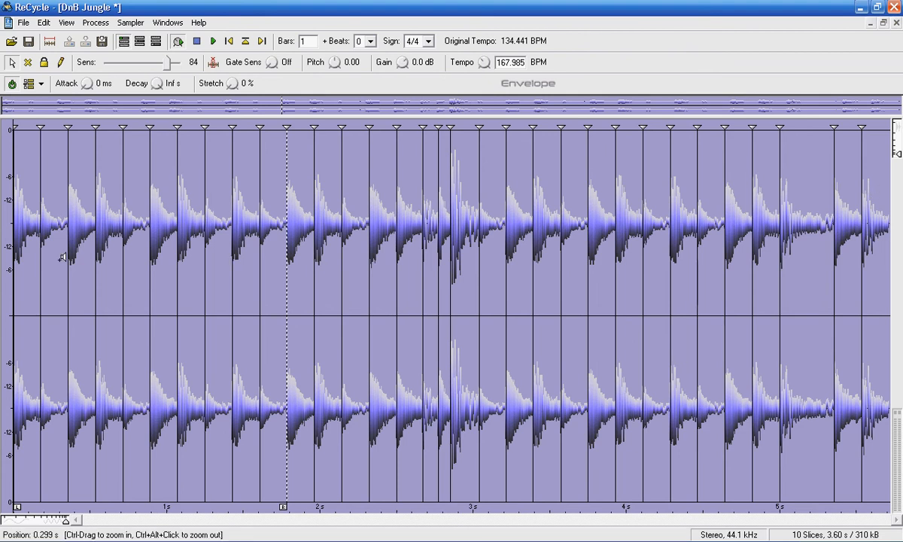
Audition the first four slices, then play and stop the shortened loop.
left_click(32, 211)
left_click(54, 210)
left_click(85, 206)
left_click(120, 203)
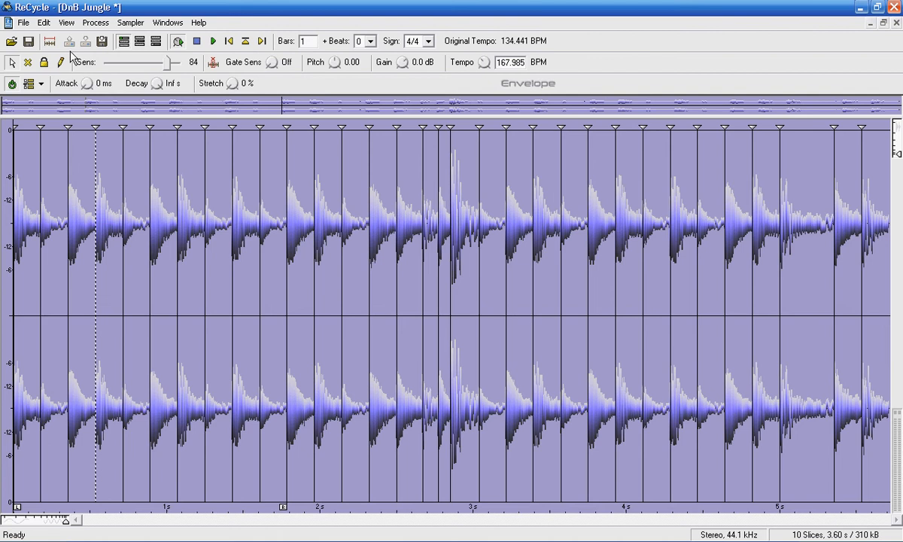
left_click(197, 42)
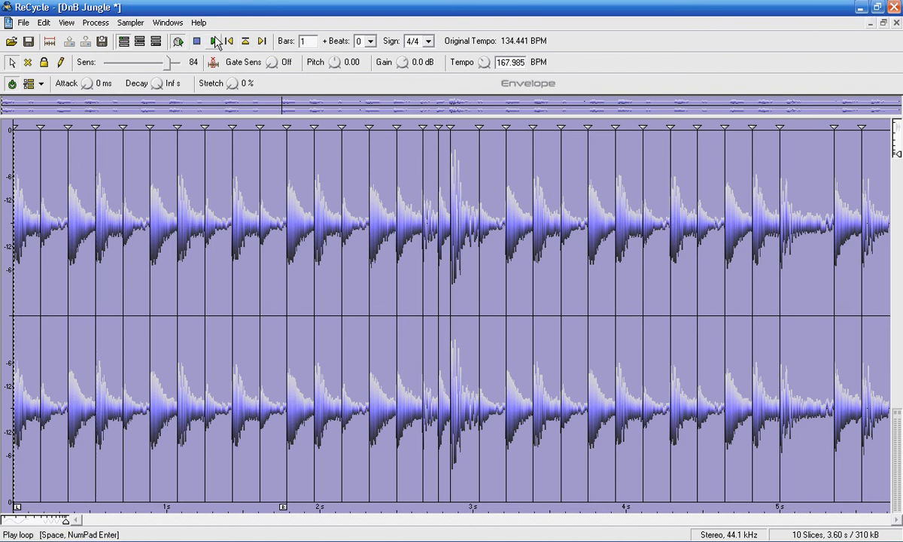
left_click(215, 42)
left_click(198, 43)
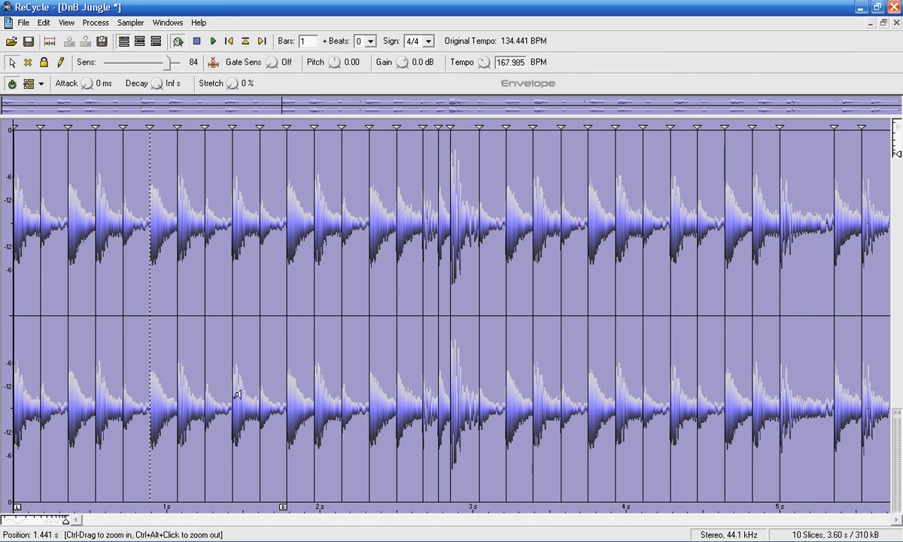
Adjust the loop end until exactly 8 slices remain, at an original tempo of 168.064 BPM.
left_click_drag(283, 509, 201, 508)
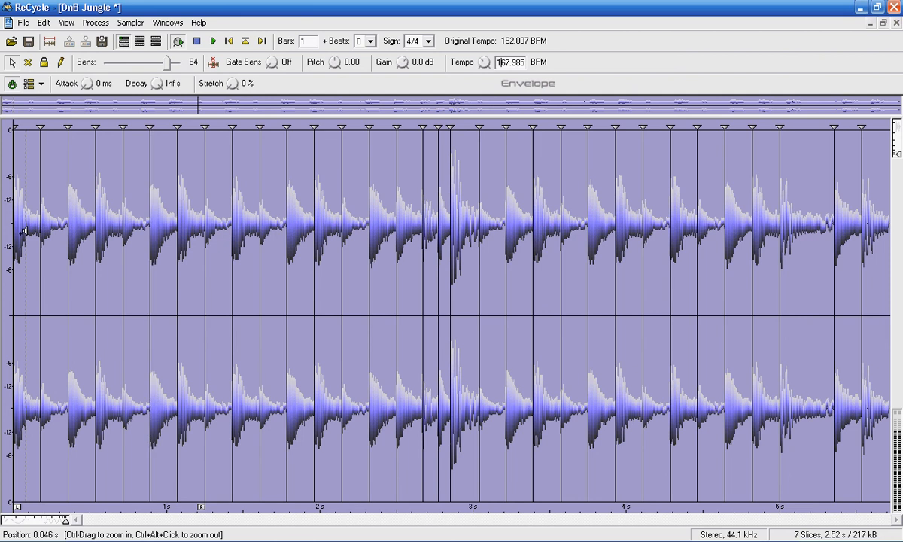
left_click(214, 42)
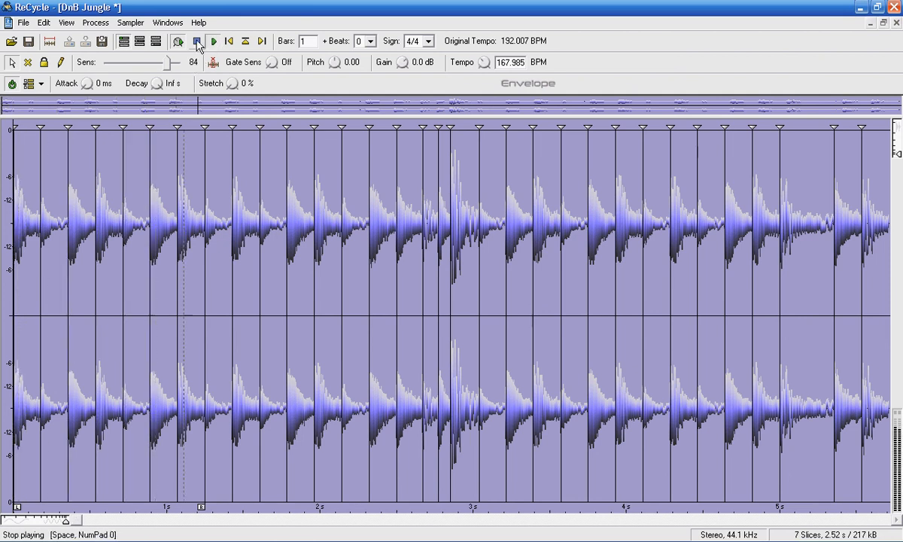
left_click_drag(200, 507, 228, 509)
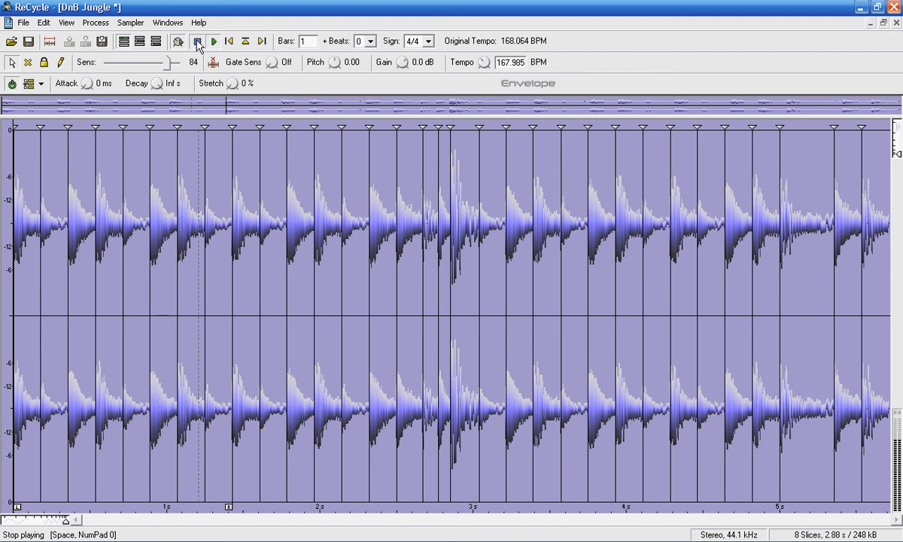
left_click(197, 43)
Set the playback tempo to 175 BPM and play the loop to check it.
double_click(500, 63)
type("175")
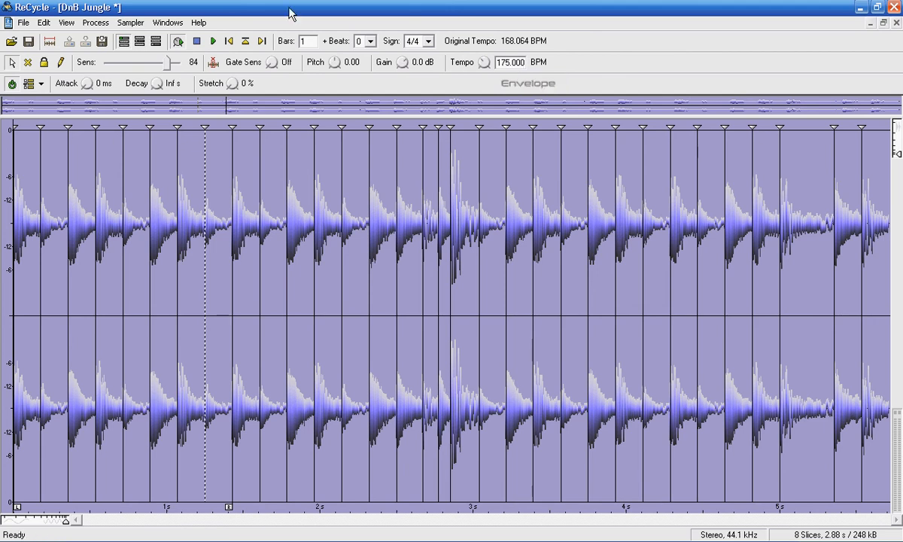
left_click(214, 42)
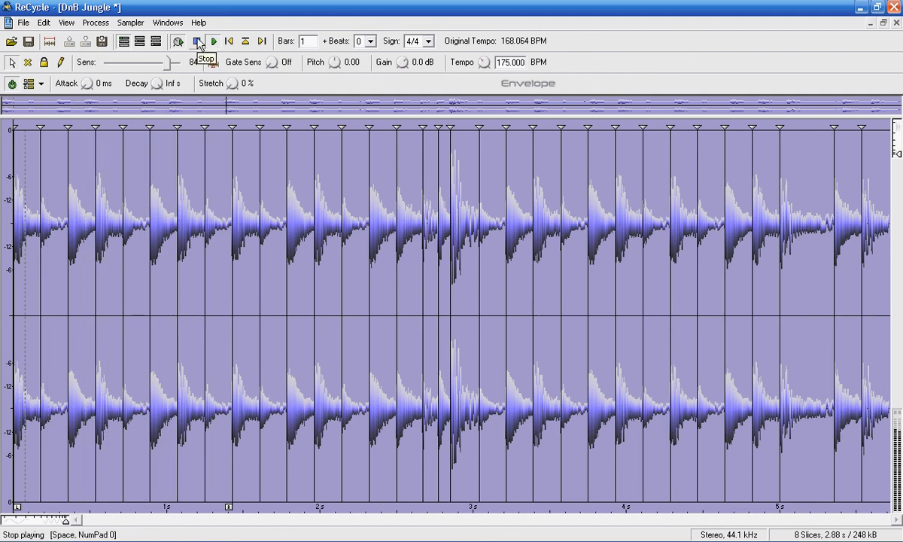
left_click(198, 42)
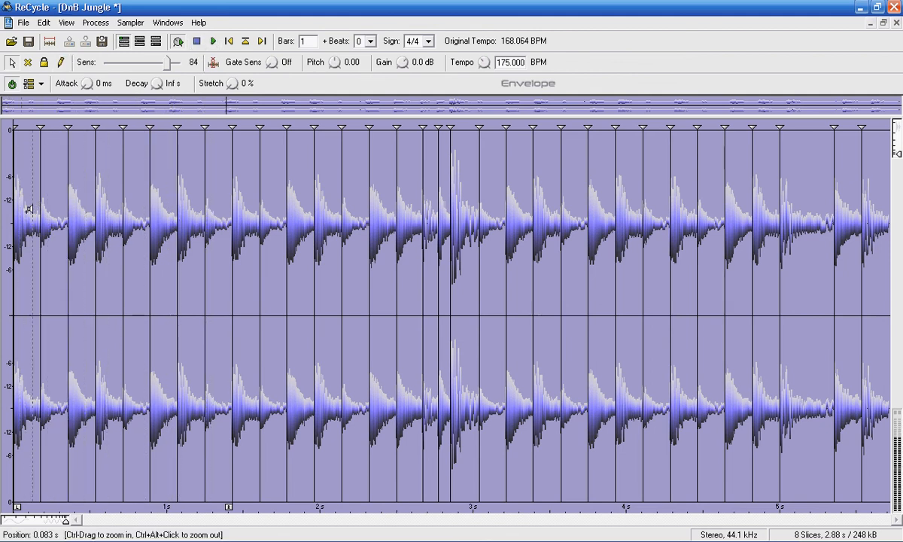
Save As REX2 named 'DnB Jungle' into D:\Beat on the PROJECT drive.
left_click(95, 23)
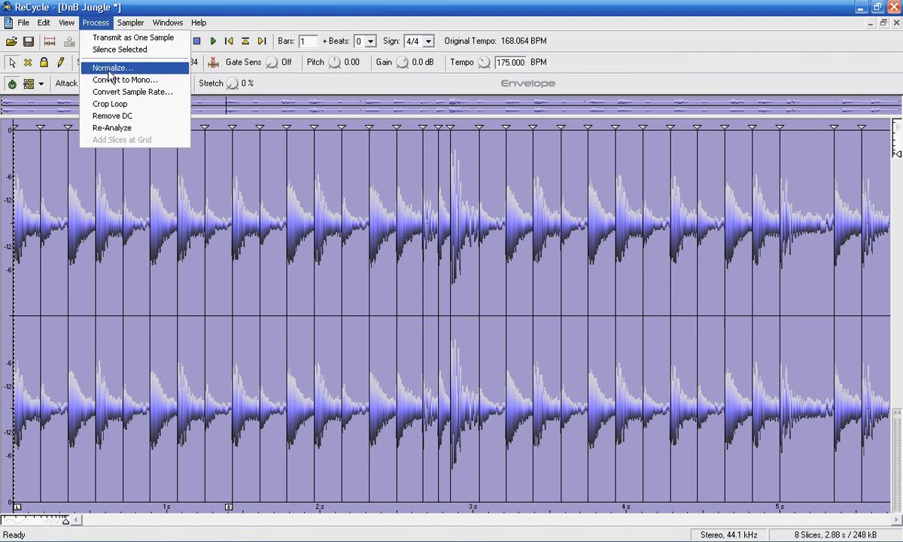
left_click(149, 2)
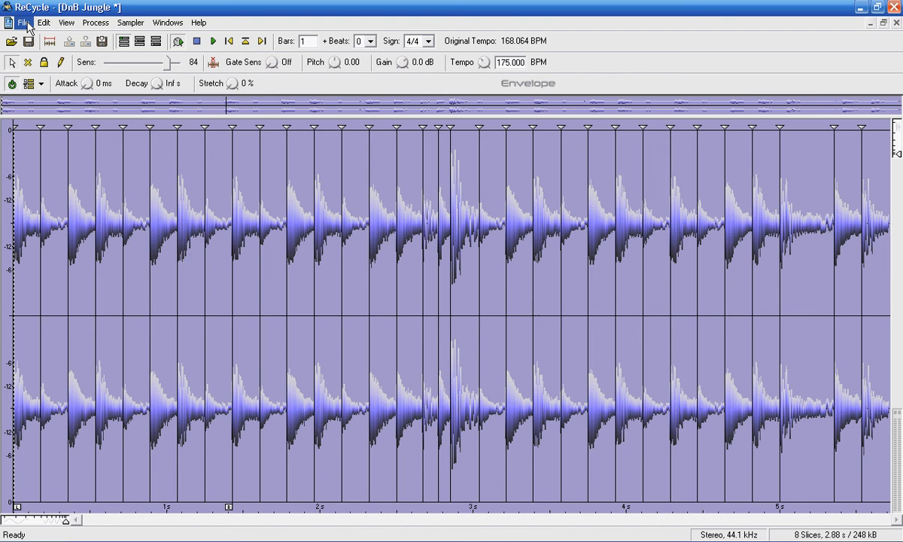
left_click(28, 24)
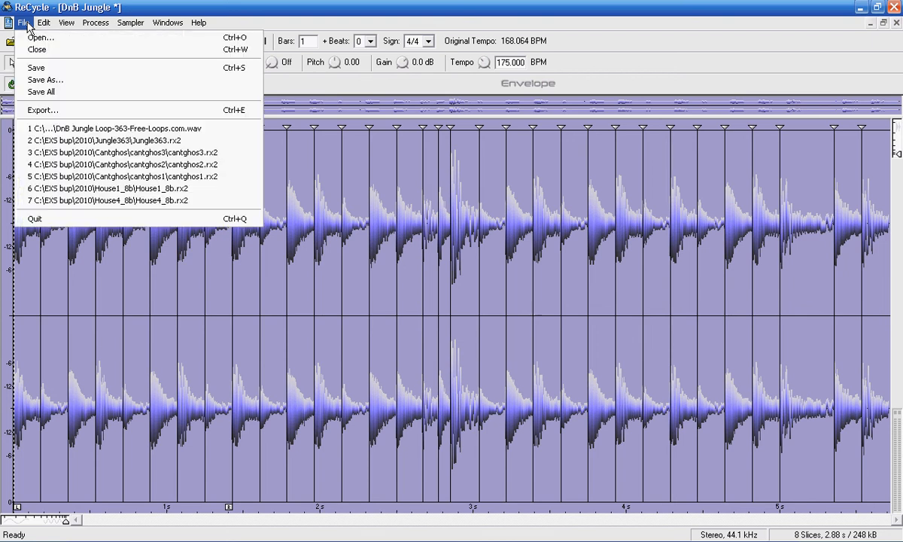
left_click(54, 81)
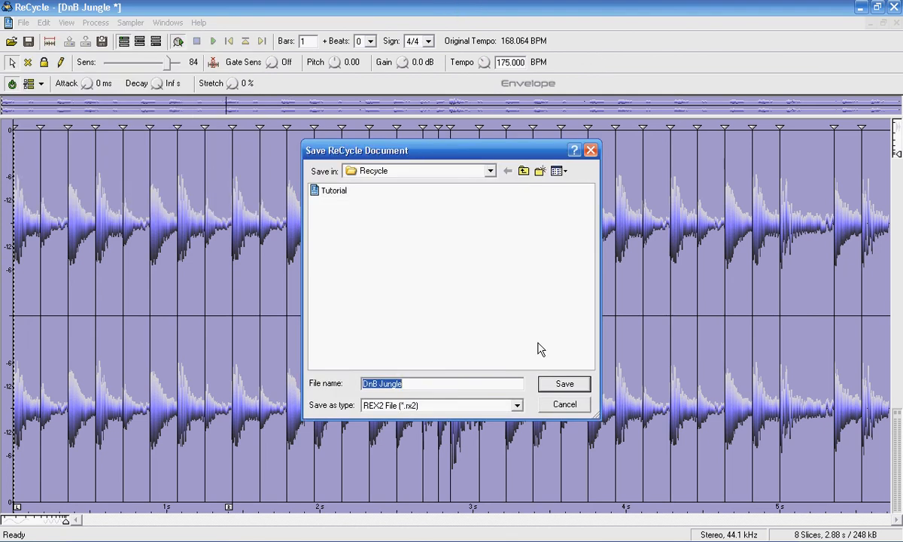
left_click(490, 172)
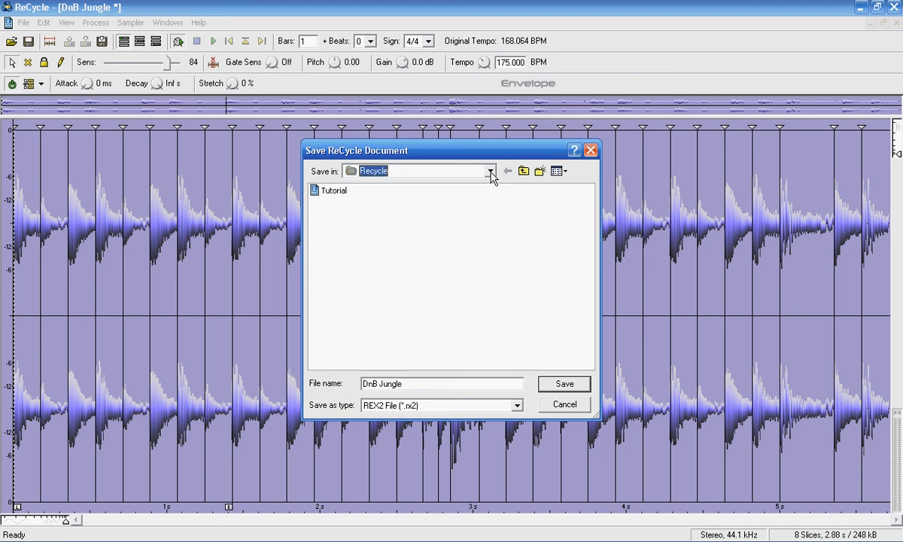
left_click(490, 171)
left_click(461, 260)
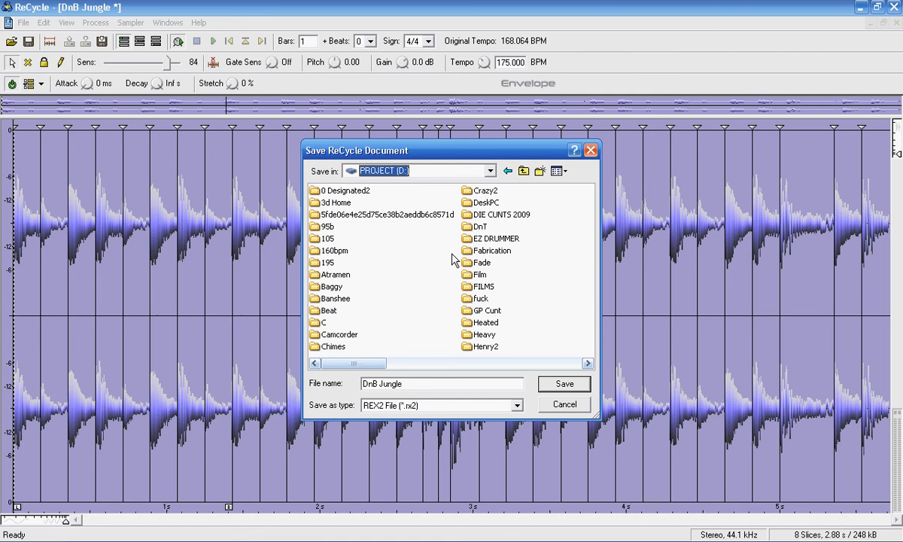
left_click(331, 311)
double_click(330, 310)
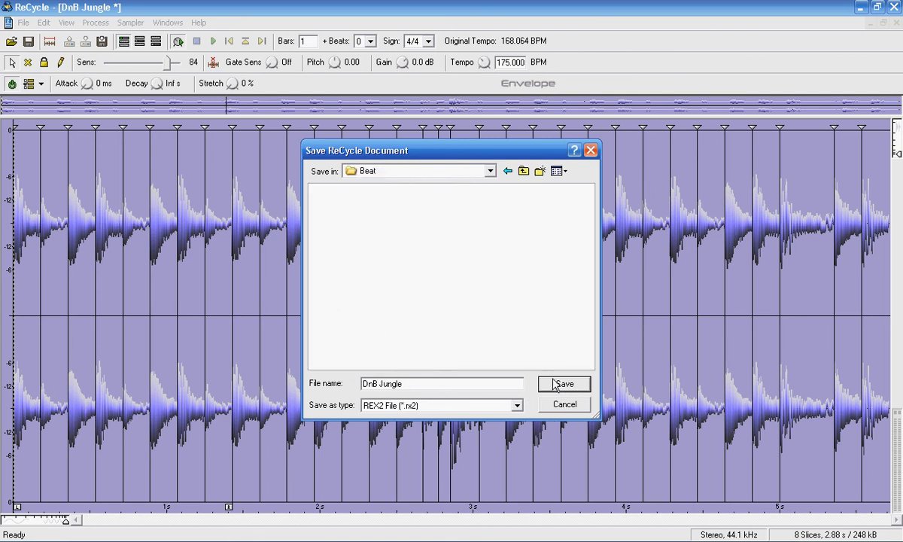
left_click(564, 384)
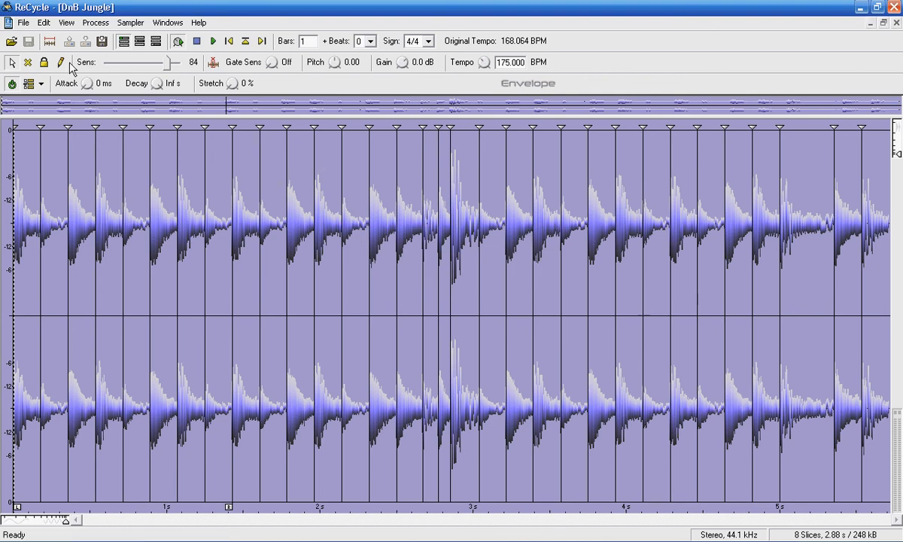
Export slices as Wave files to the Beat folder at 44.1 kHz, with a same-name MIDI file enabled.
left_click(23, 23)
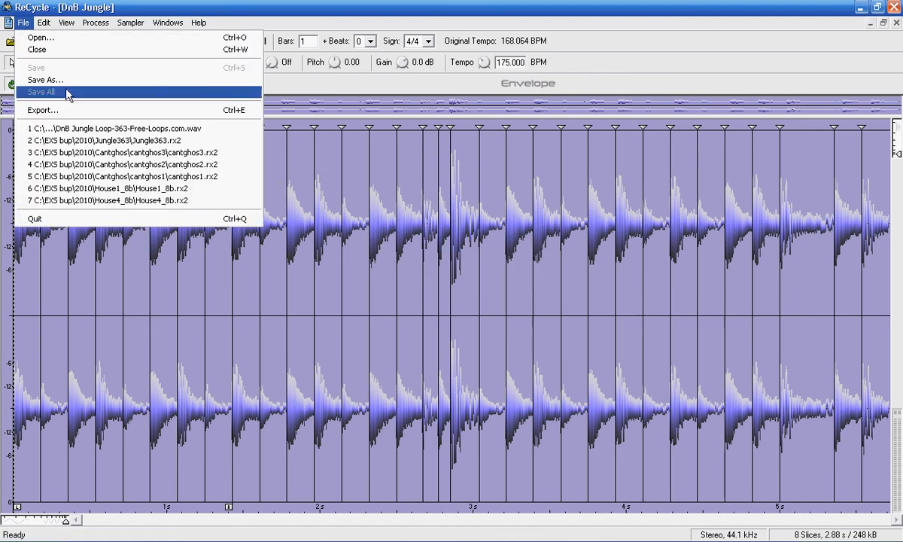
left_click(70, 113)
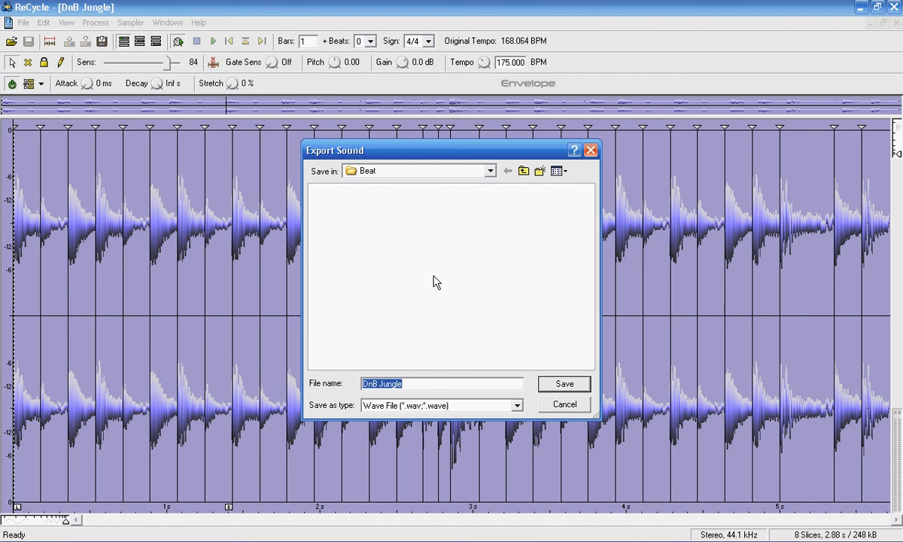
left_click(471, 408)
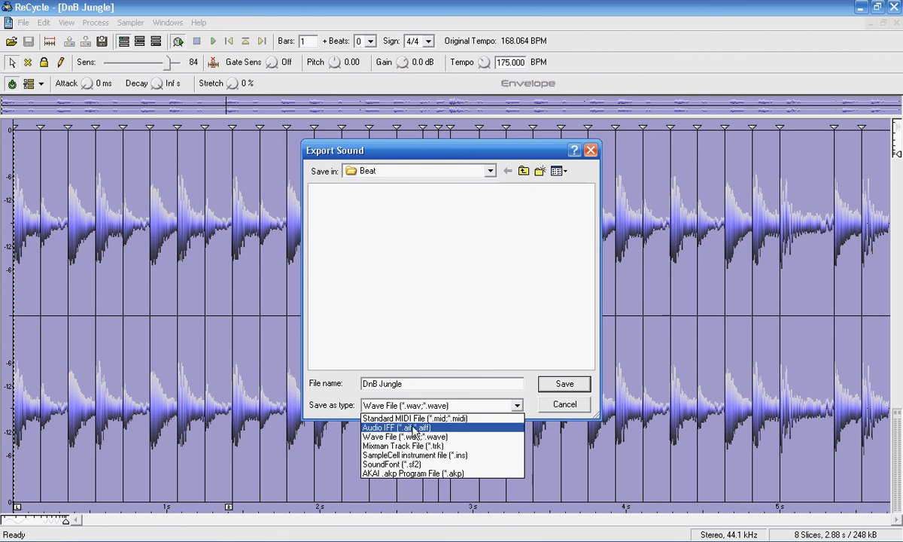
left_click(562, 384)
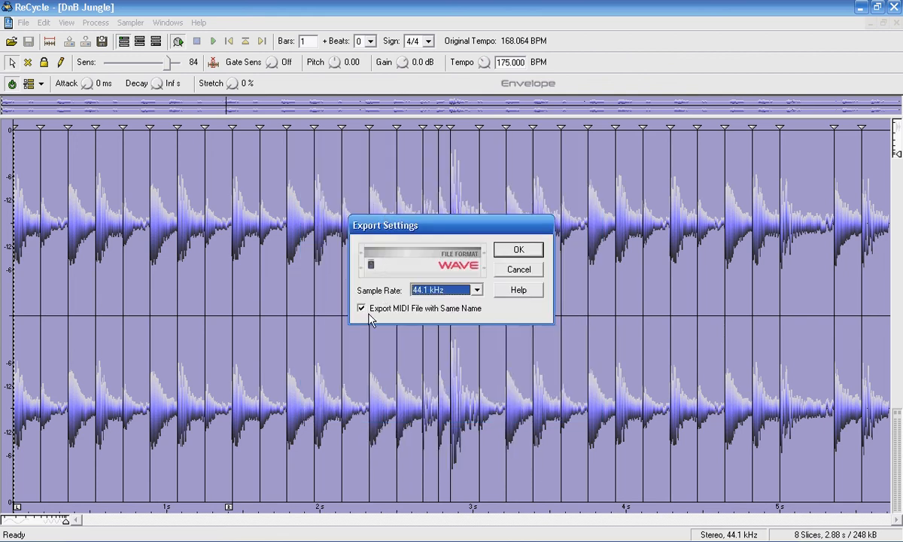
key("Tab")
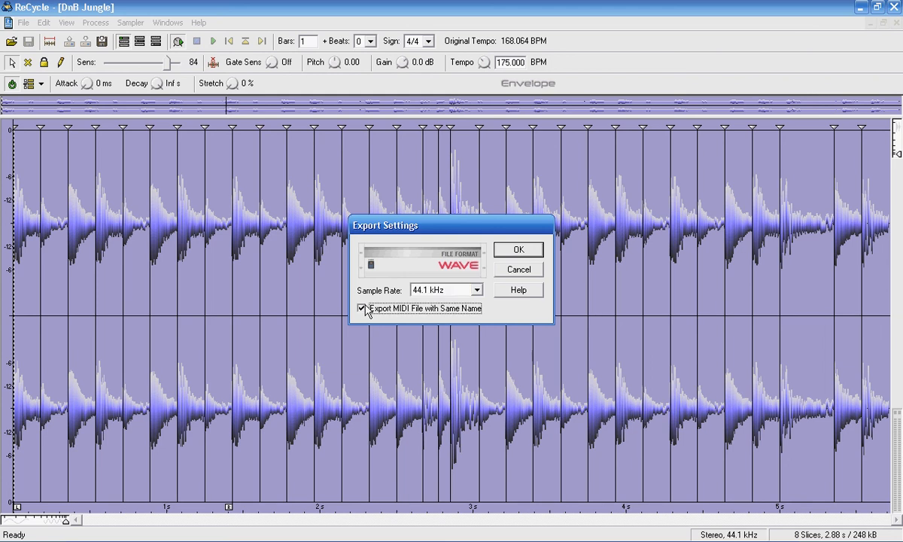
left_click(365, 309)
Confirm the export and inspect the REX2 and MIDI files in the Beat folder.
left_click(518, 251)
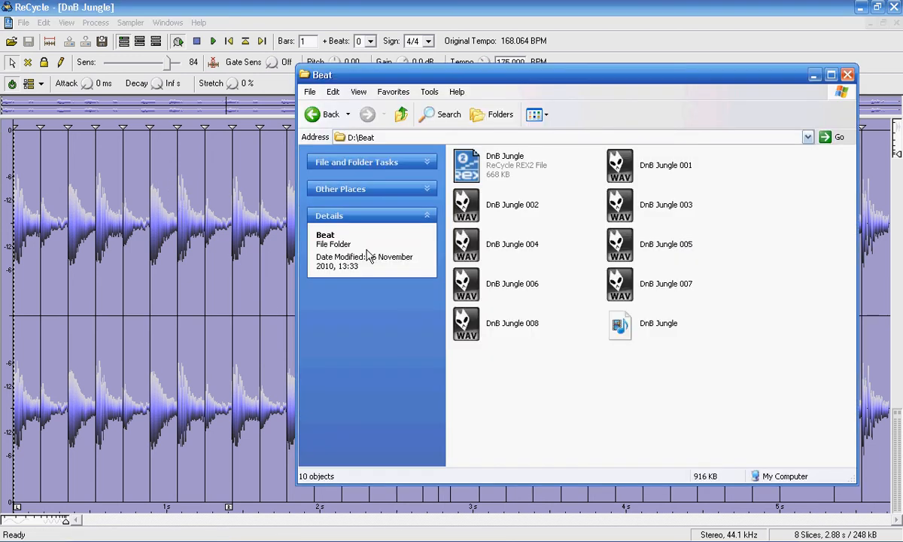
left_click(462, 161)
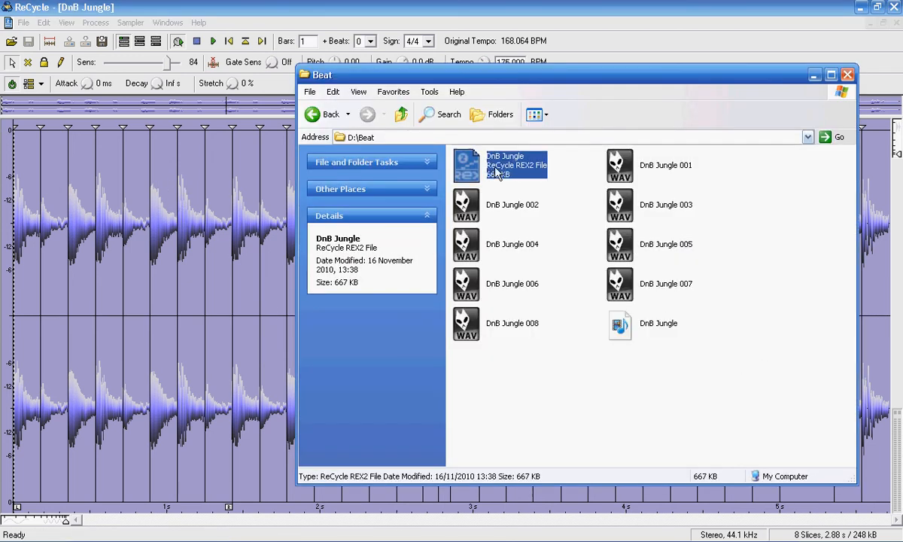
left_click(651, 333)
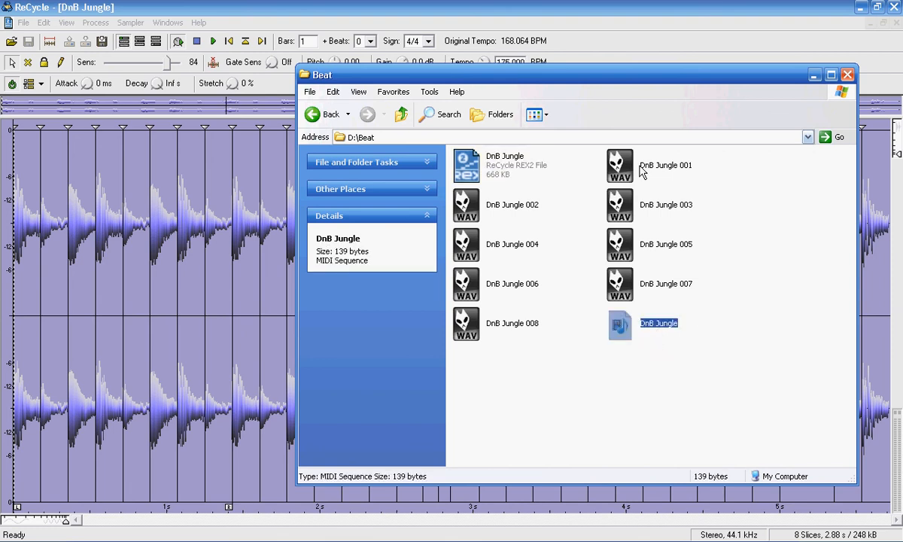
Preview slices DnB Jungle 001–003 in foobar2000, then close the player and the Beat folder.
left_click(648, 173)
double_click(648, 173)
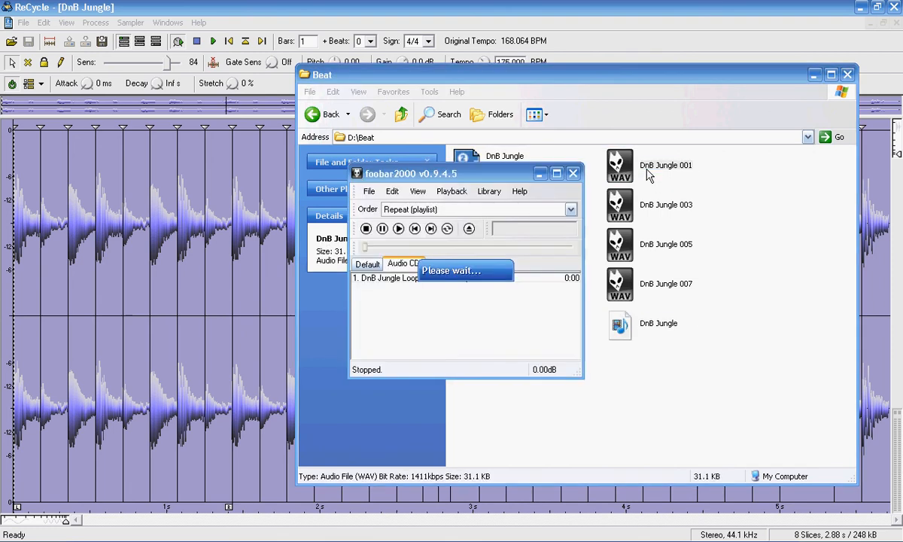
left_click_drag(476, 175, 292, 183)
double_click(509, 215)
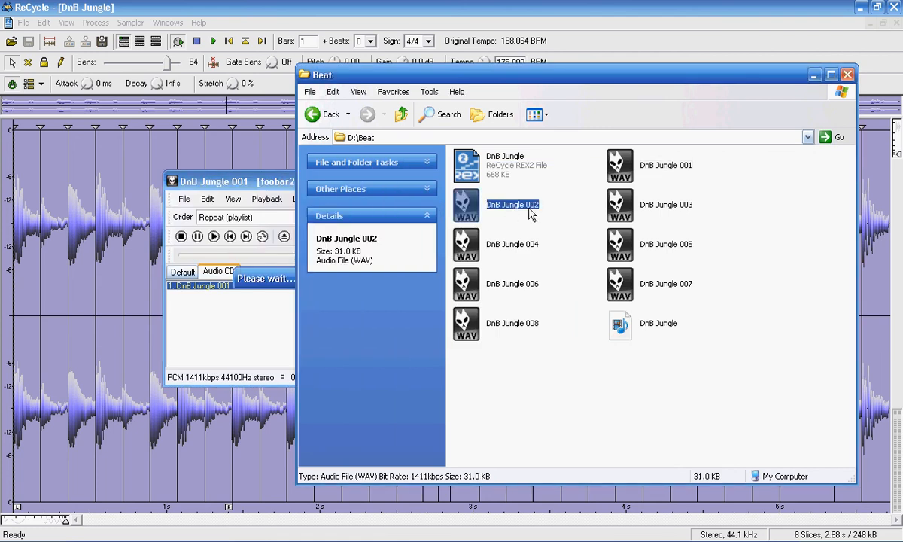
left_click(652, 215)
double_click(651, 215)
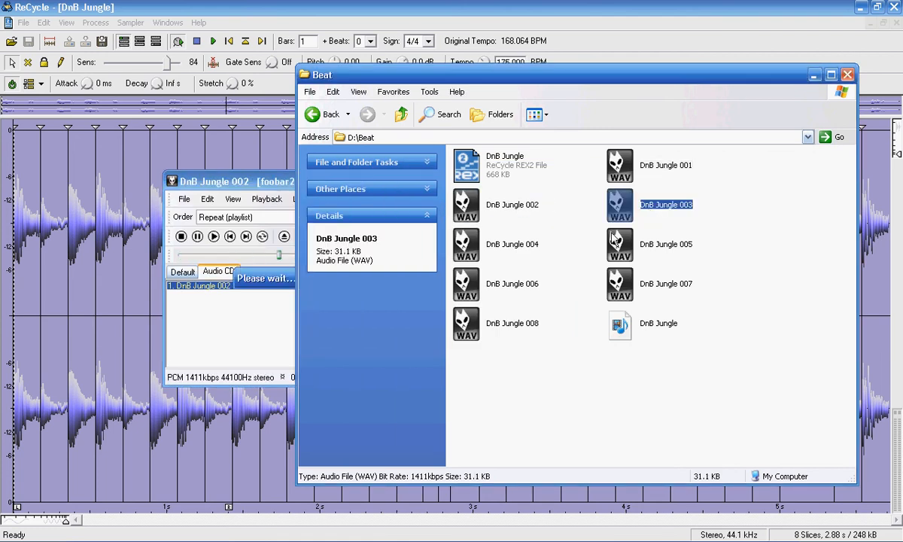
left_click(223, 182)
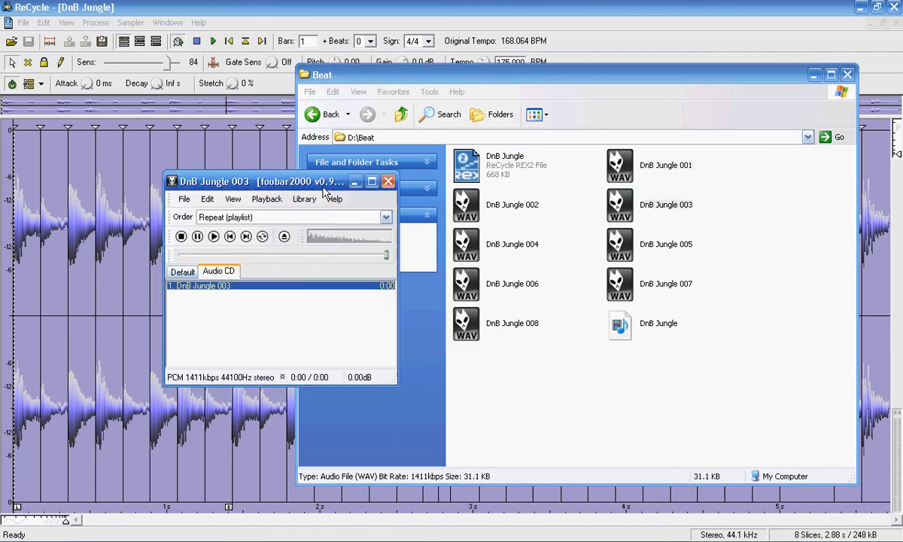
left_click(416, 183)
left_click(847, 76)
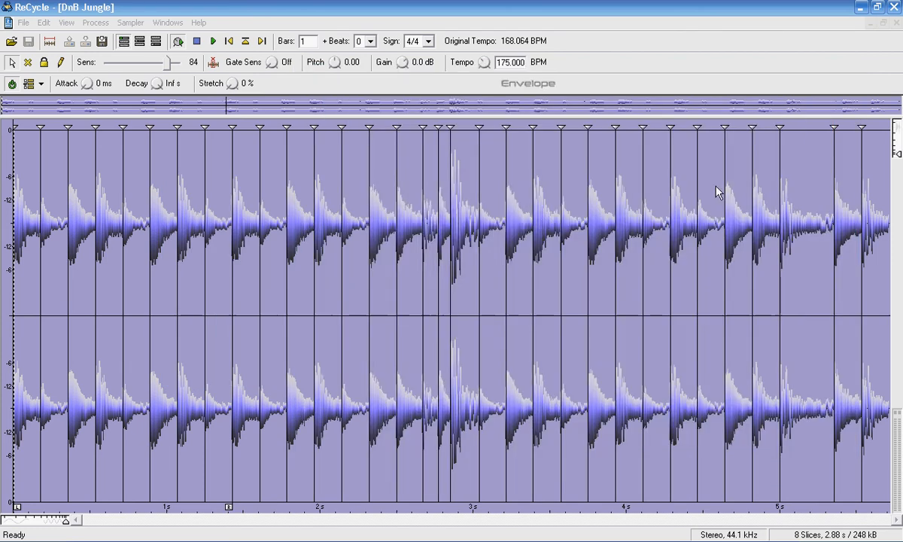